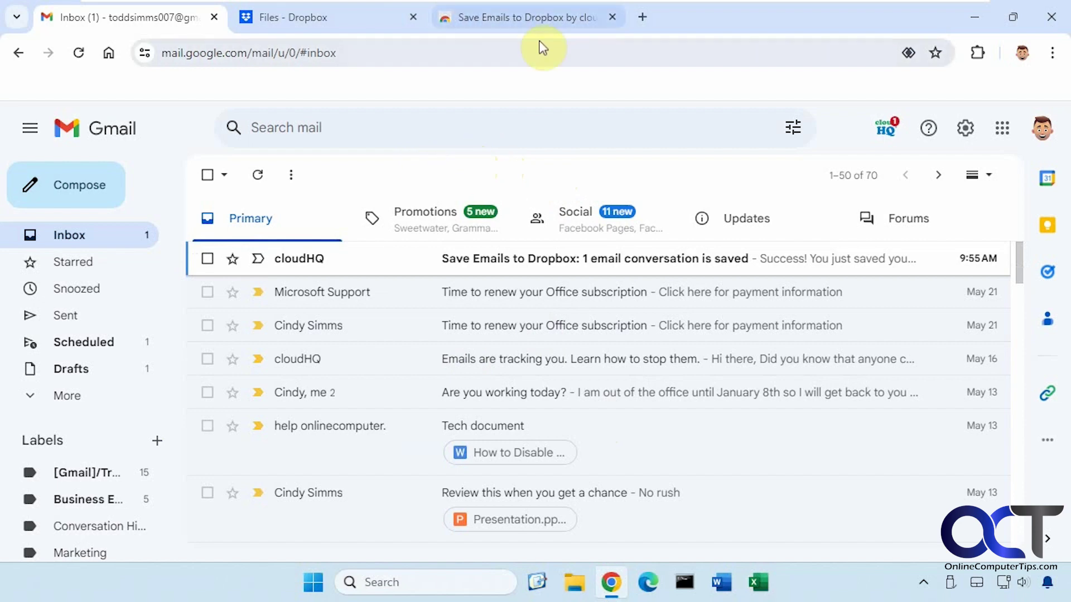
Look over the Save Emails to Dropbox extension page and the cloudHQ apps dashboard, then return to Gmail.
click(538, 18)
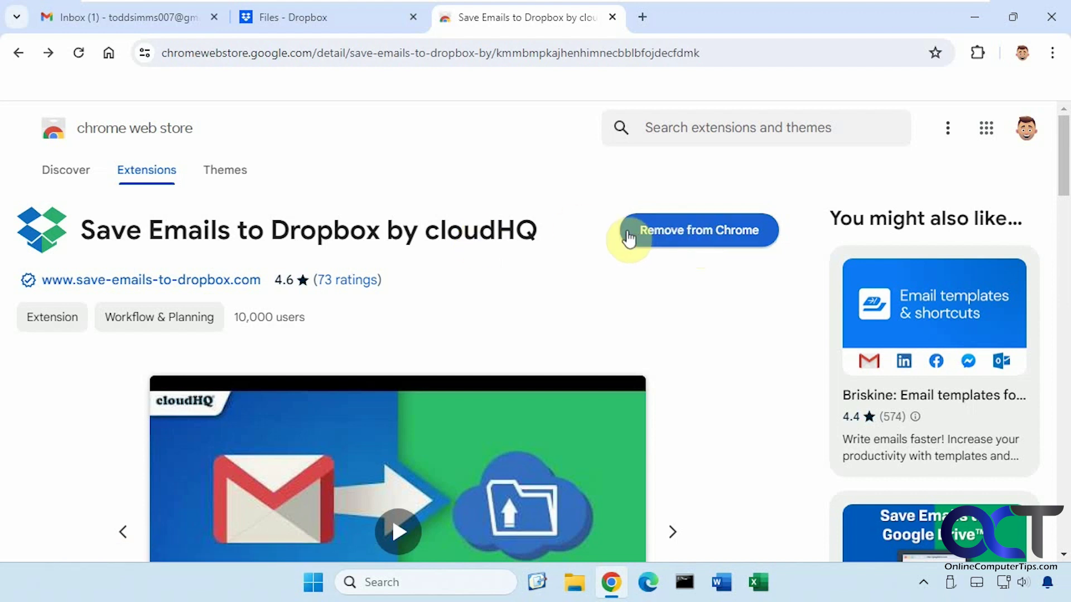
click(146, 18)
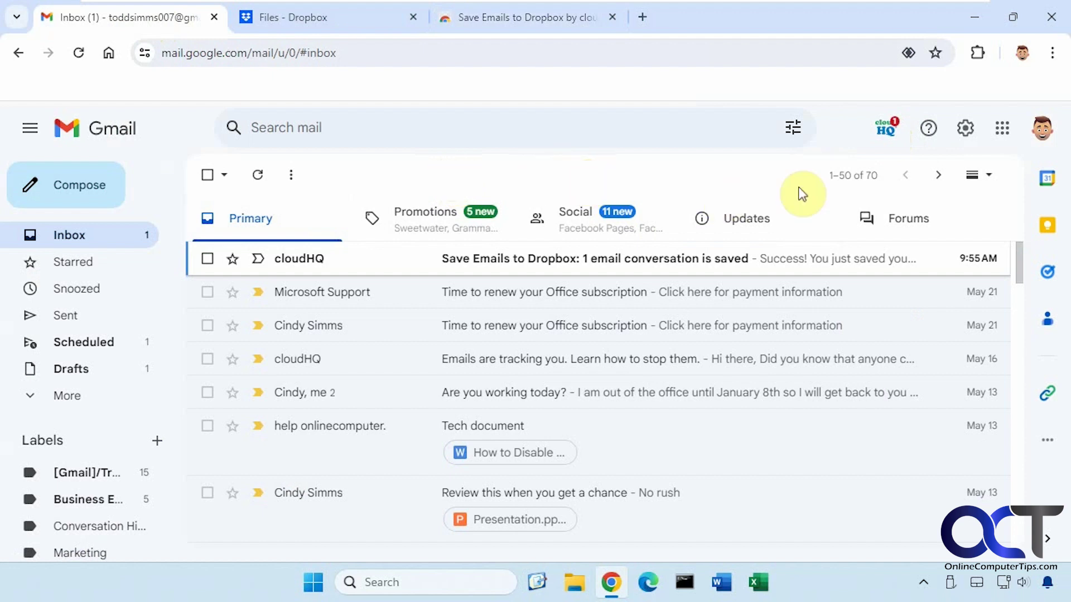
click(888, 134)
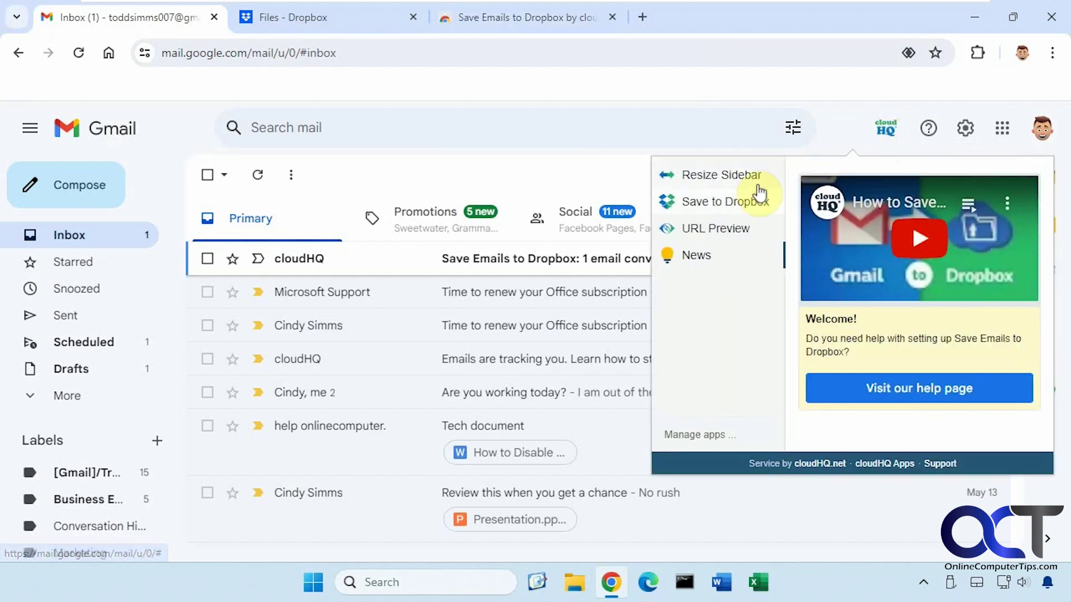
click(704, 437)
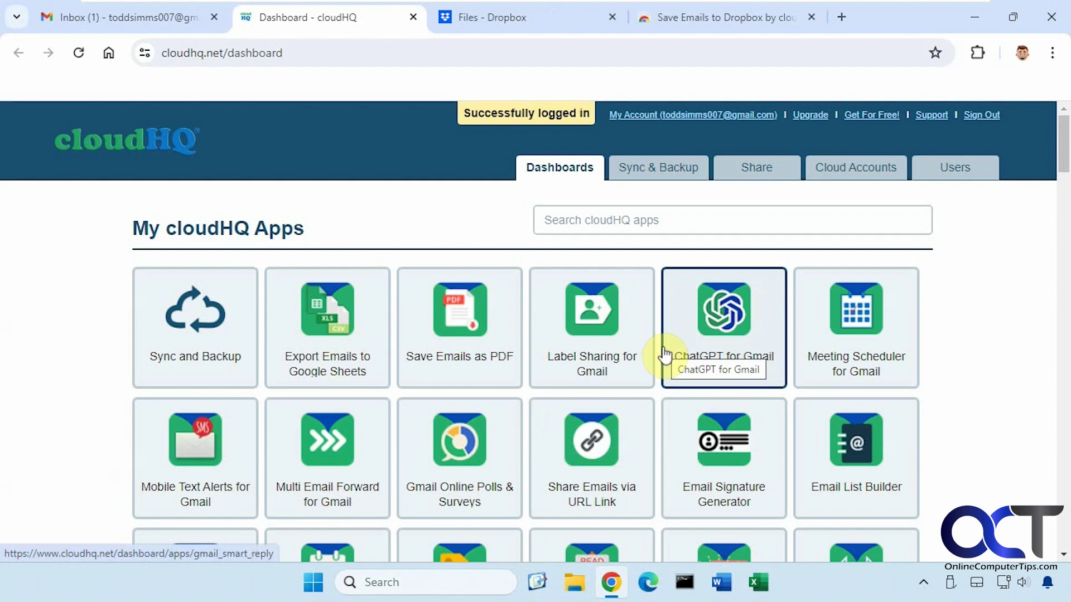
scroll(662, 350, down, 3)
scroll(663, 355, down, 7)
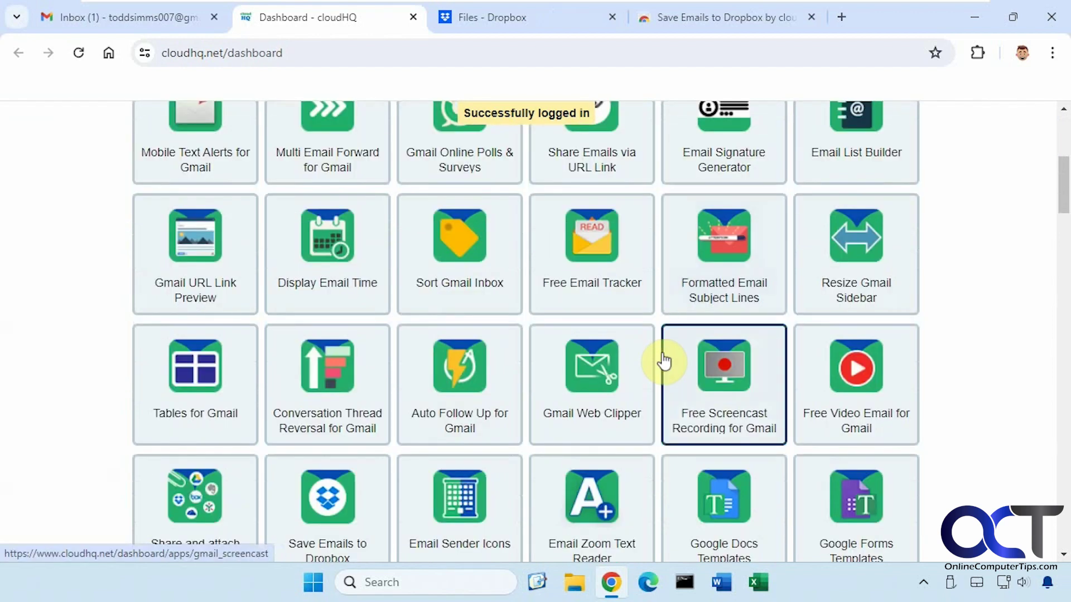
scroll(664, 355, down, 6)
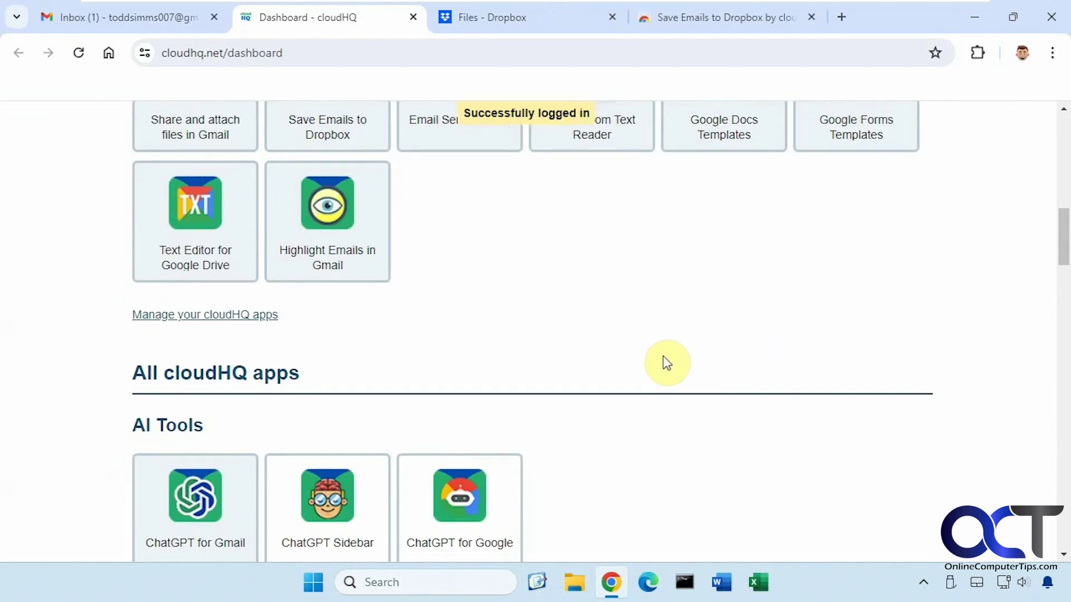
scroll(664, 356, up, 13)
scroll(664, 363, up, 3)
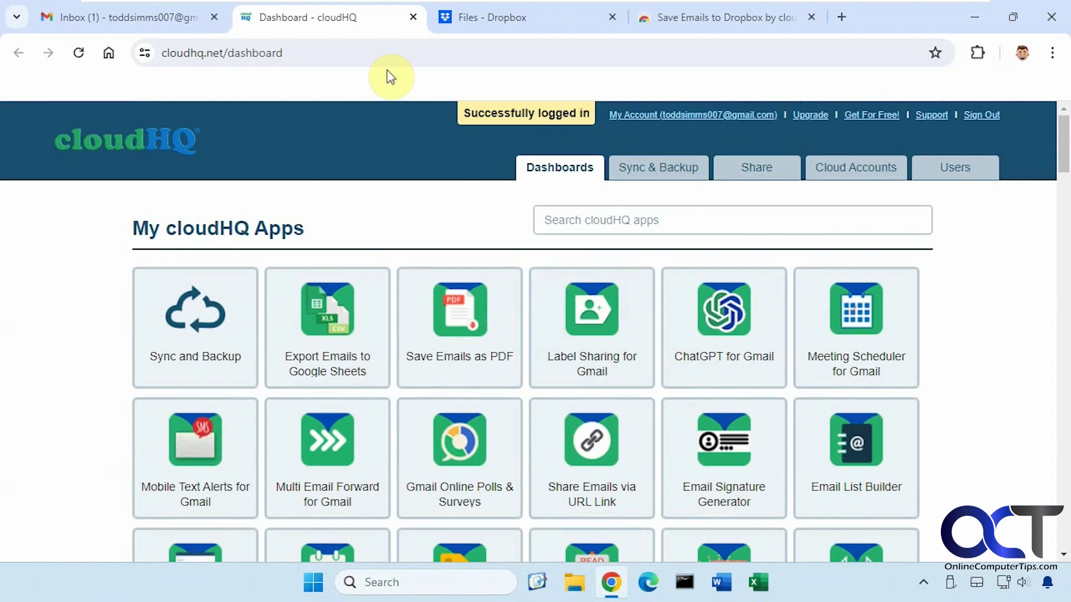
click(413, 17)
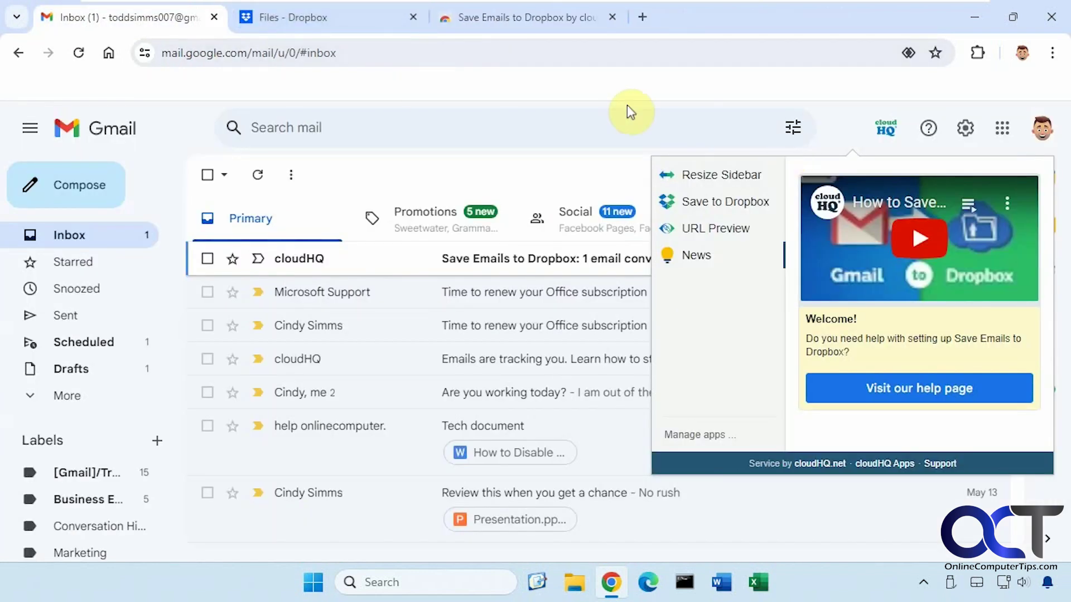
click(564, 170)
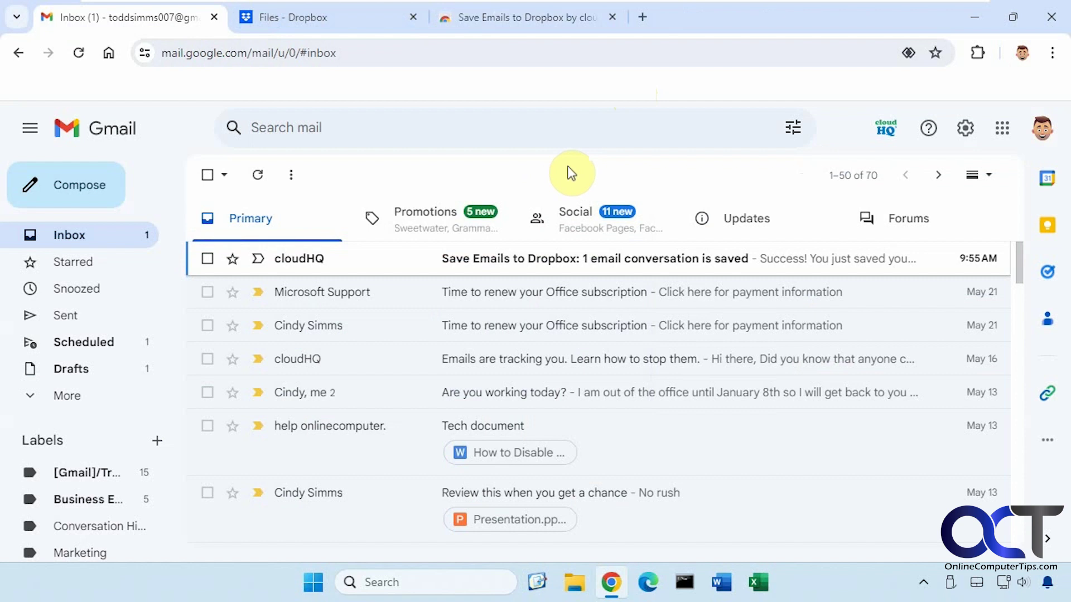
Open the Tech document email and bring up its Save to Dropbox dialog.
click(626, 433)
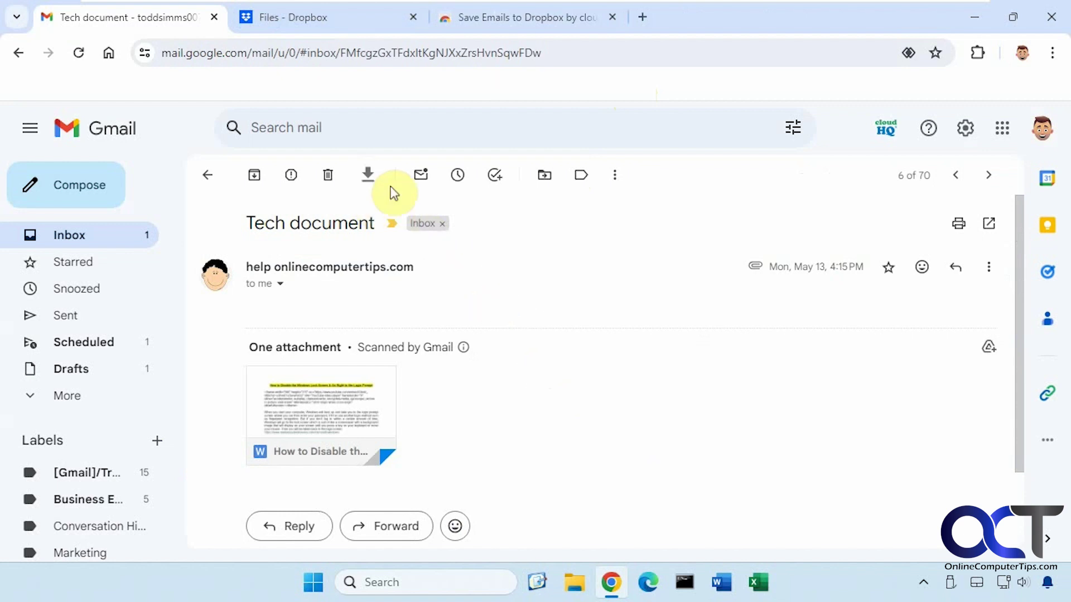
click(368, 177)
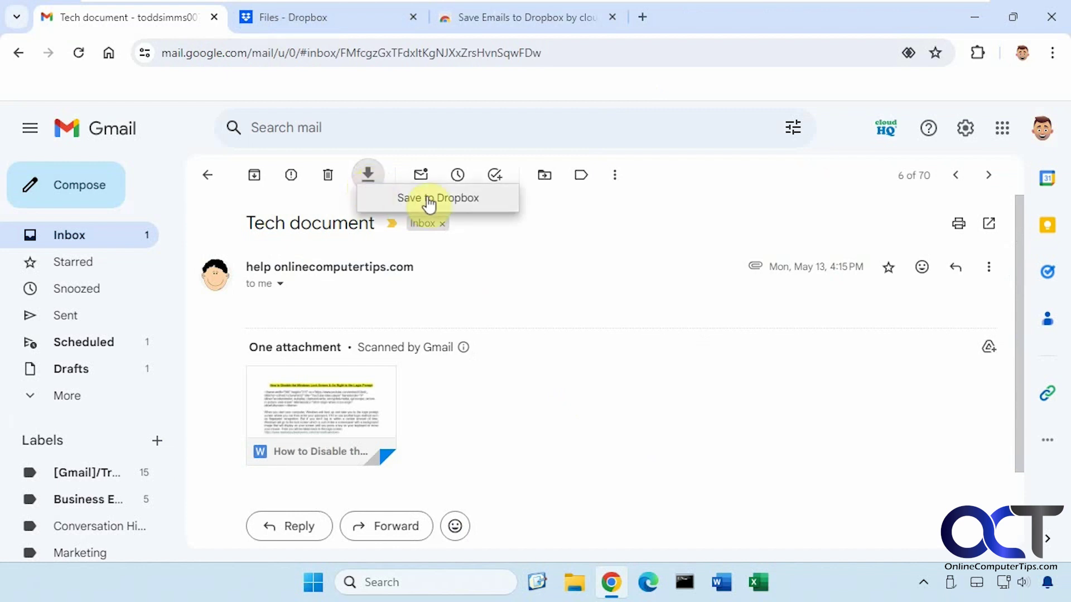
click(429, 200)
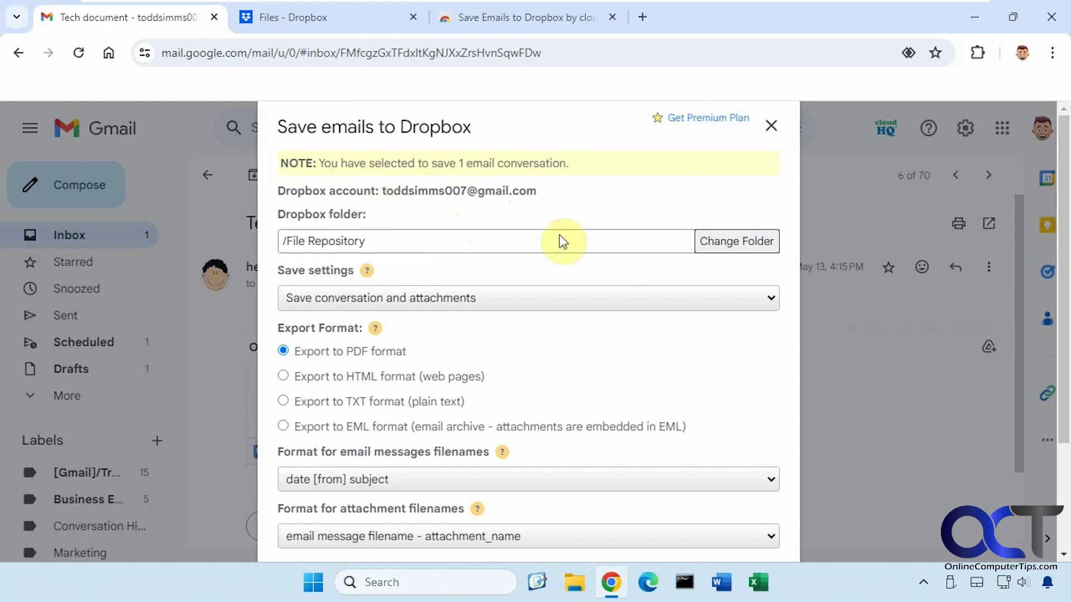
Set the Dropbox destination folder to Email Attachments.
click(716, 247)
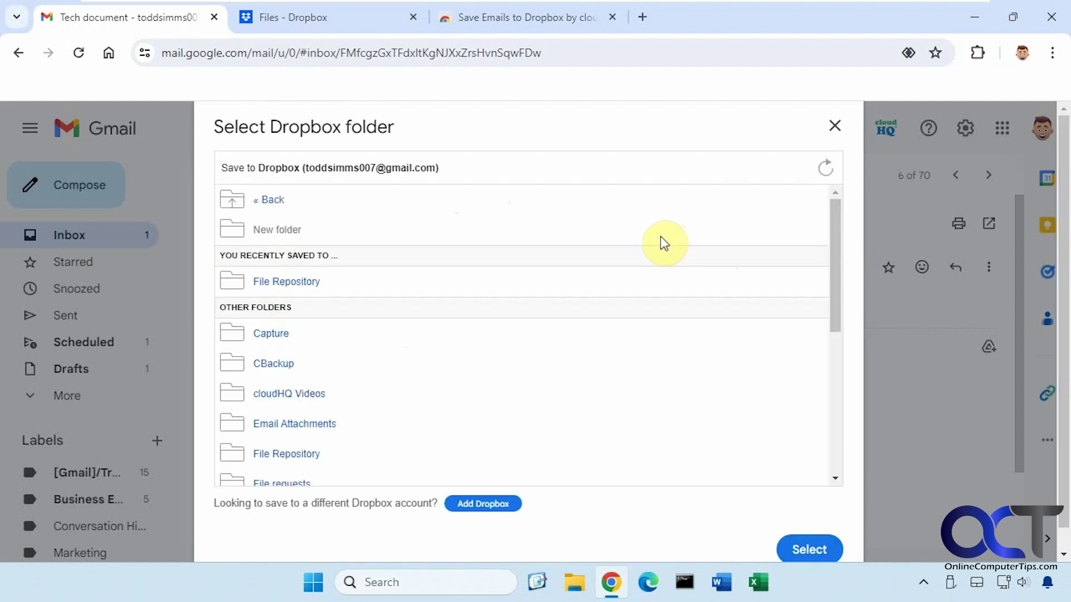
click(323, 428)
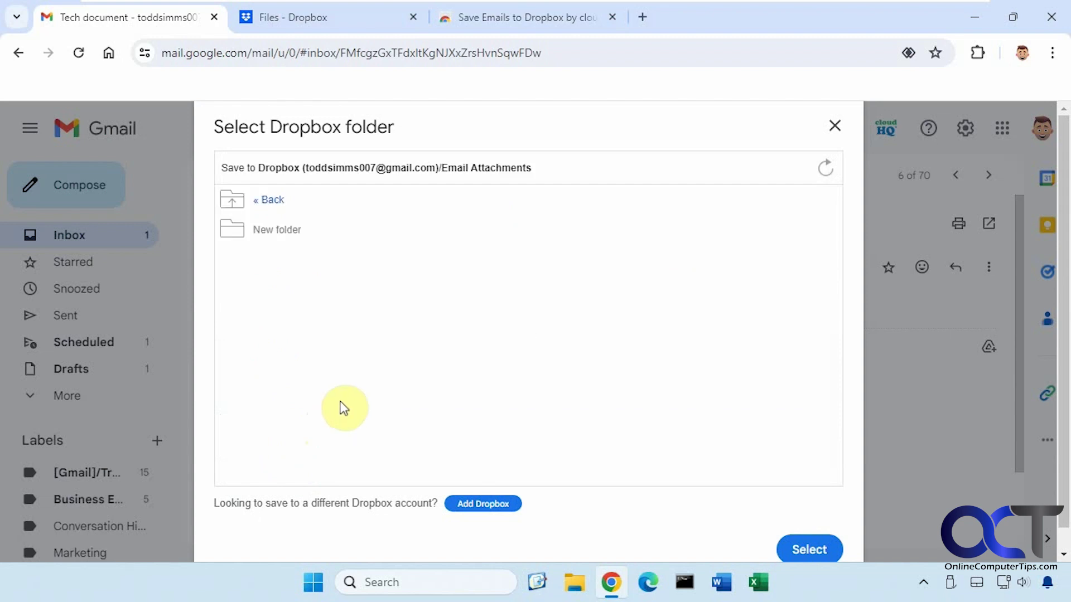
click(795, 547)
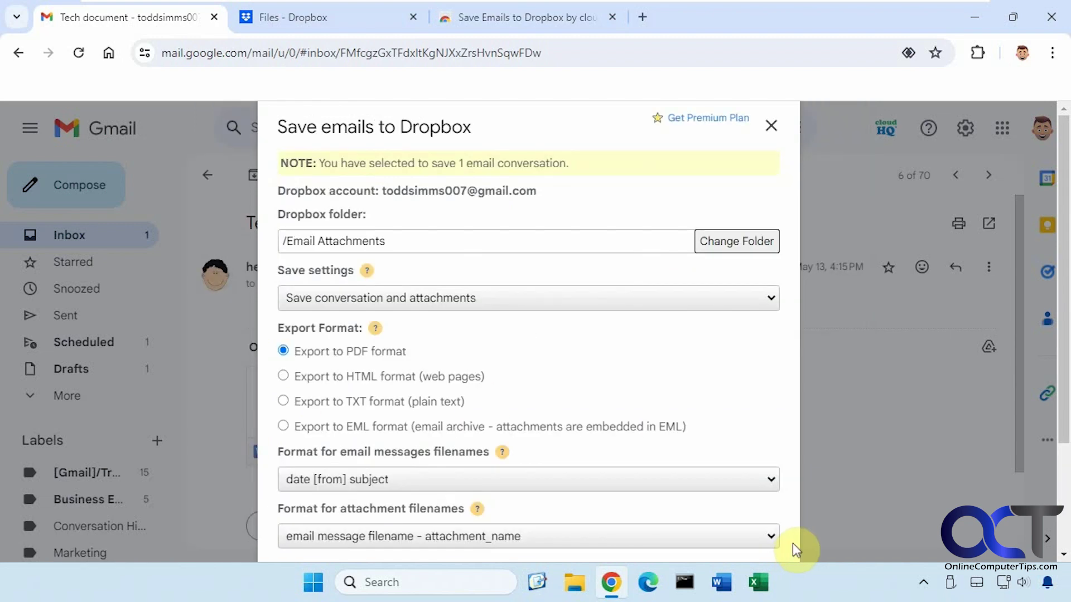
Keep conversation and attachments, date [from] subject and email-plus-attachment filename formats, then save.
click(539, 301)
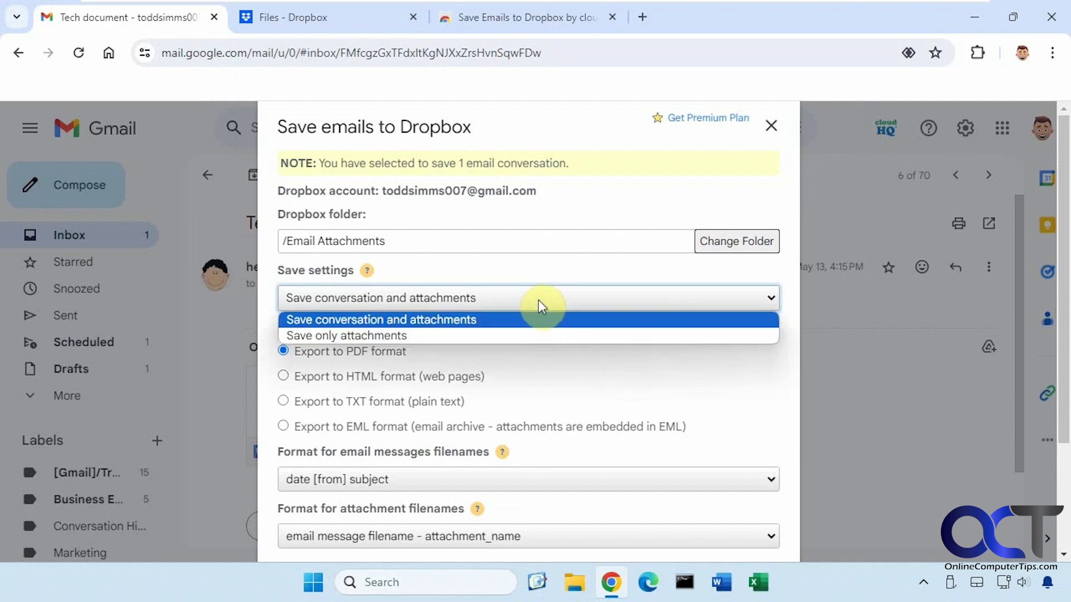
click(538, 300)
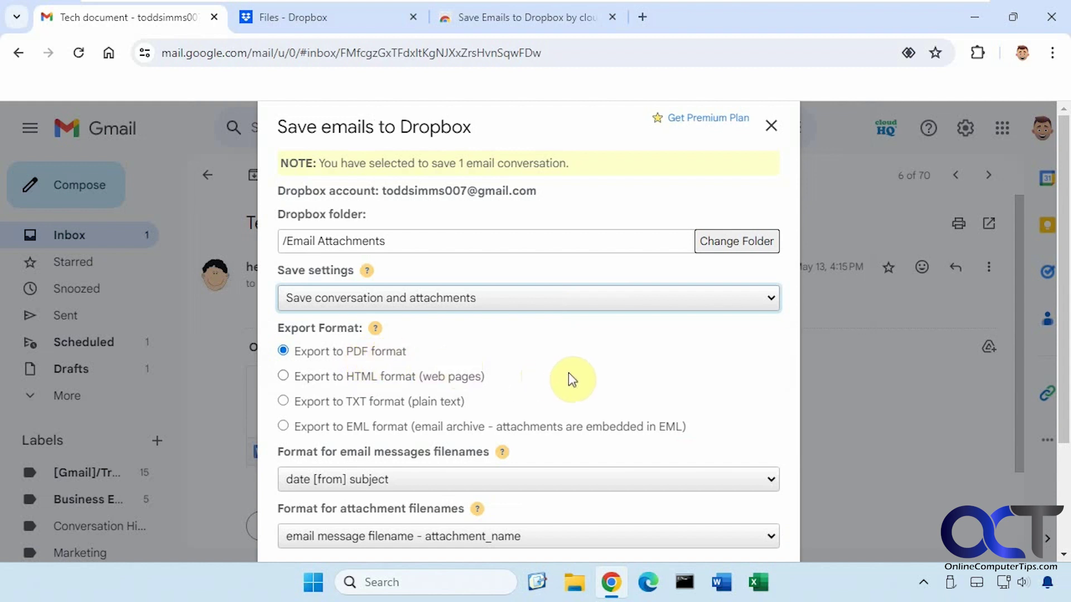
scroll(568, 374, down, 1)
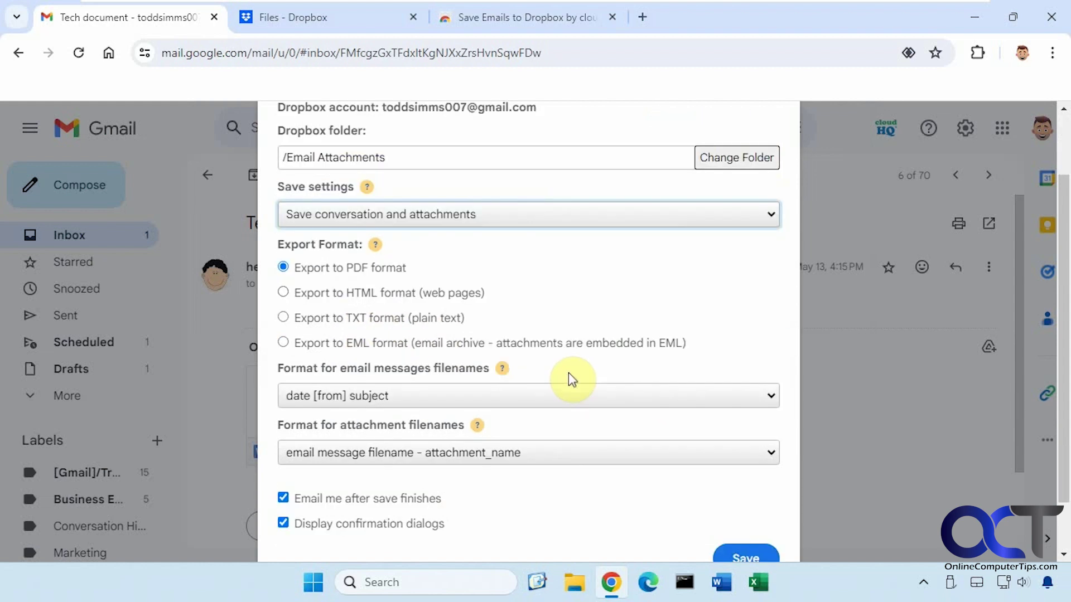
click(545, 397)
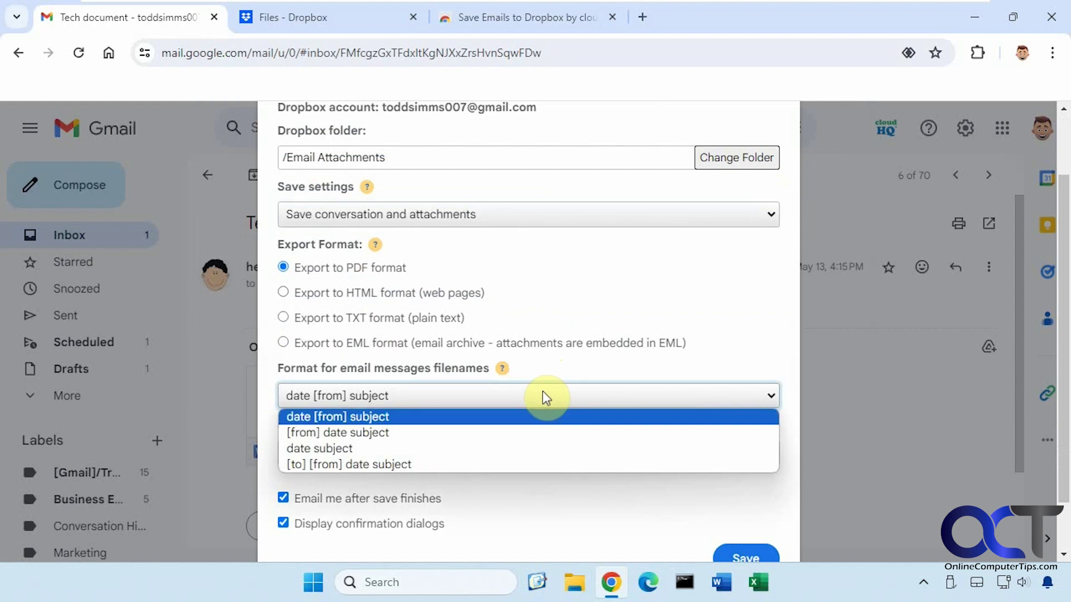
click(545, 397)
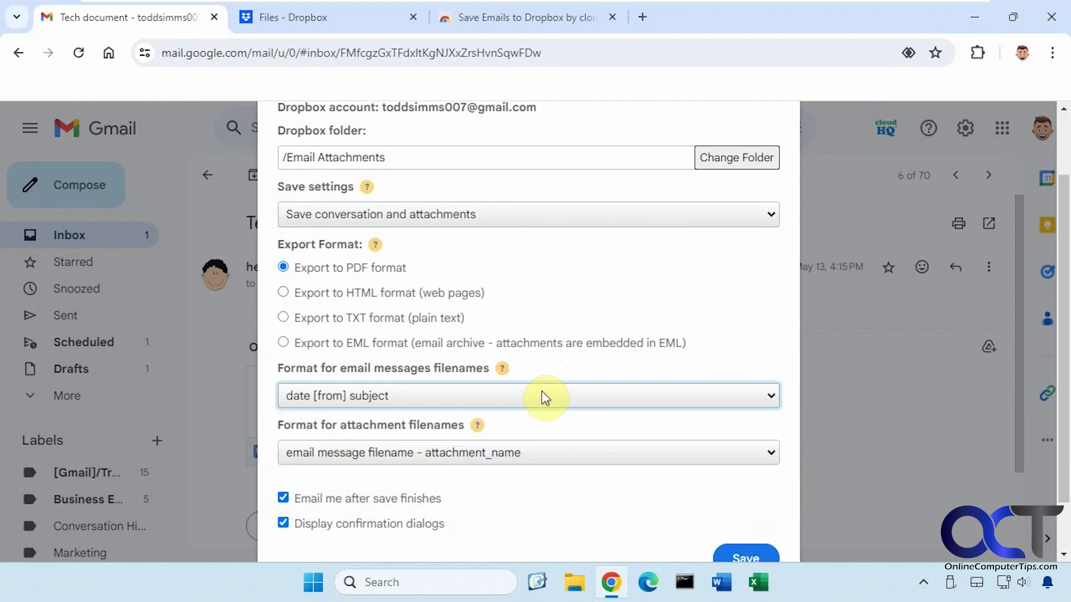
click(550, 455)
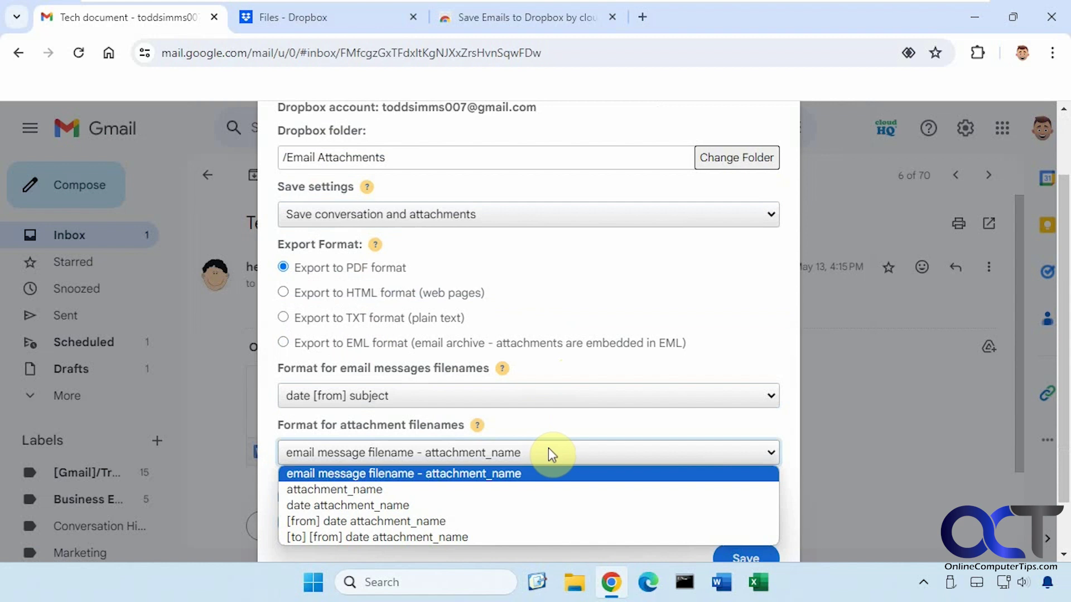
click(551, 454)
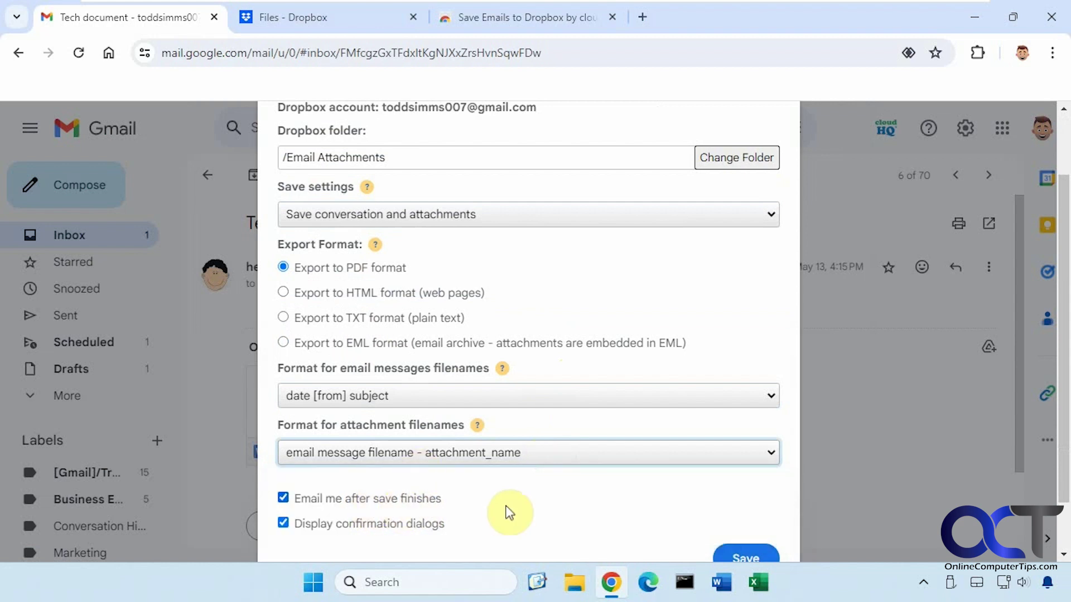
scroll(511, 510, down, 2)
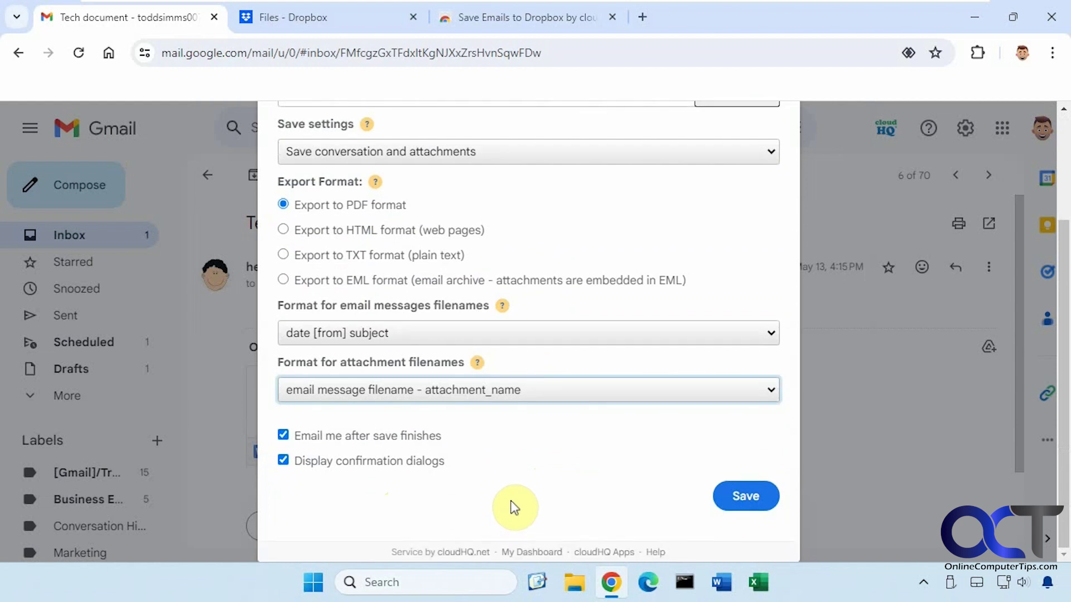
click(741, 509)
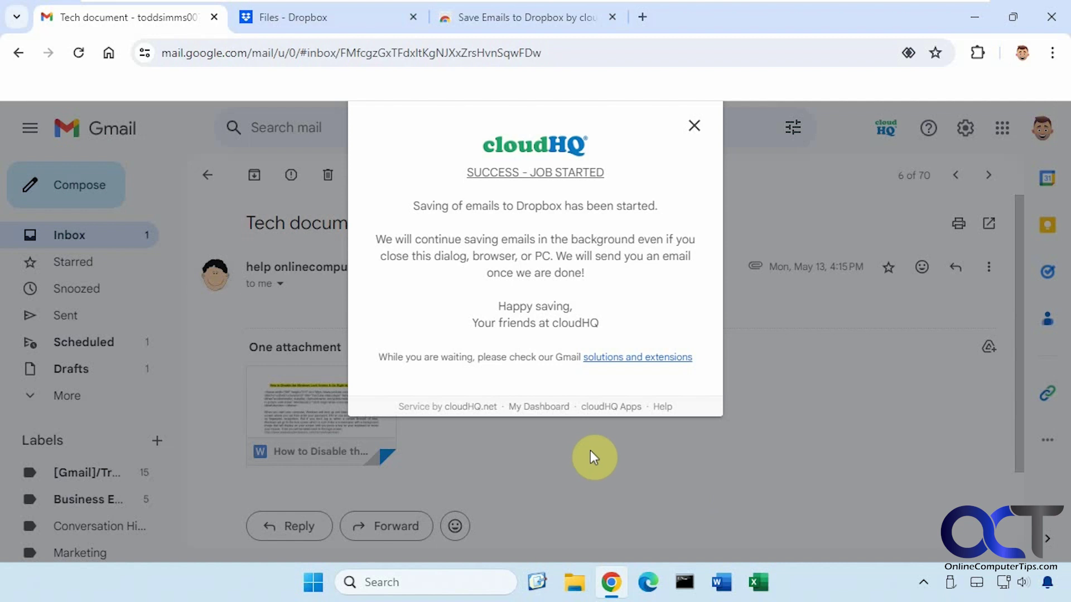
click(694, 126)
In Dropbox, open the Email Attachments folder and dismiss the Dropbox Sign banner.
click(327, 16)
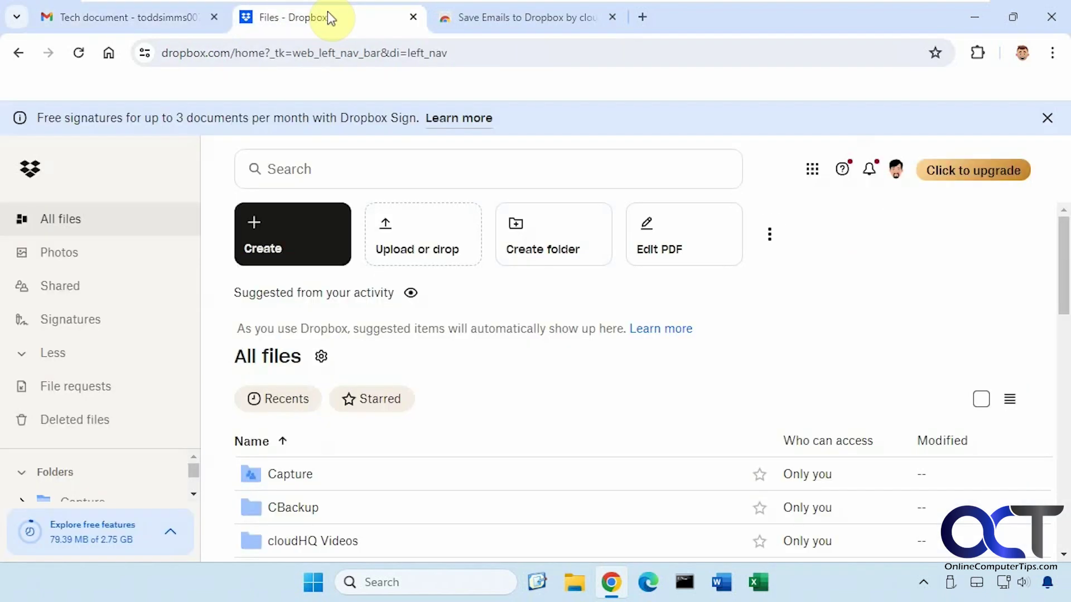
scroll(549, 299, down, 3)
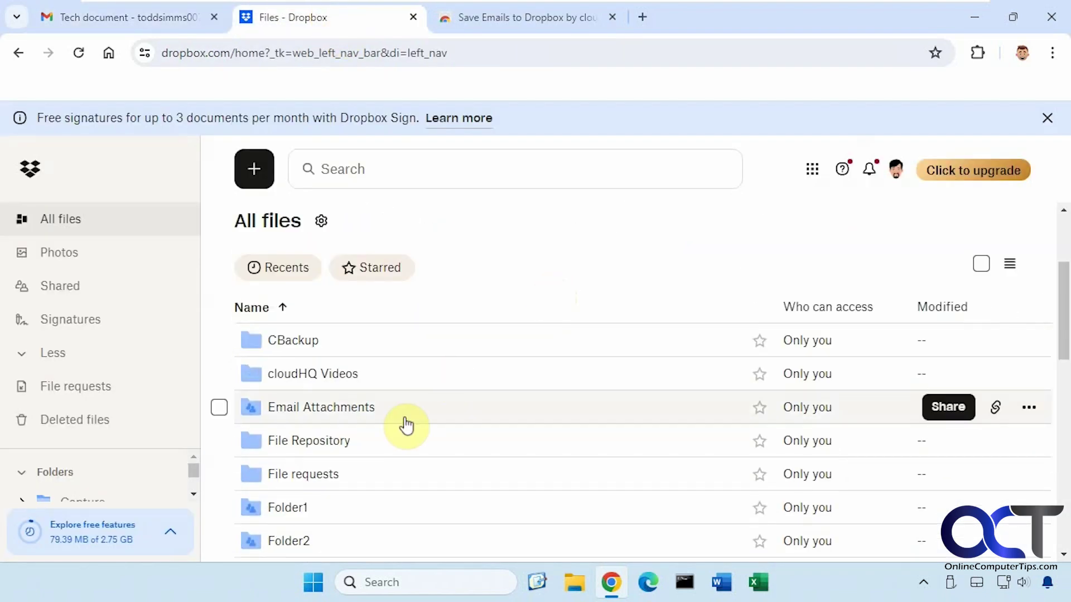
click(354, 411)
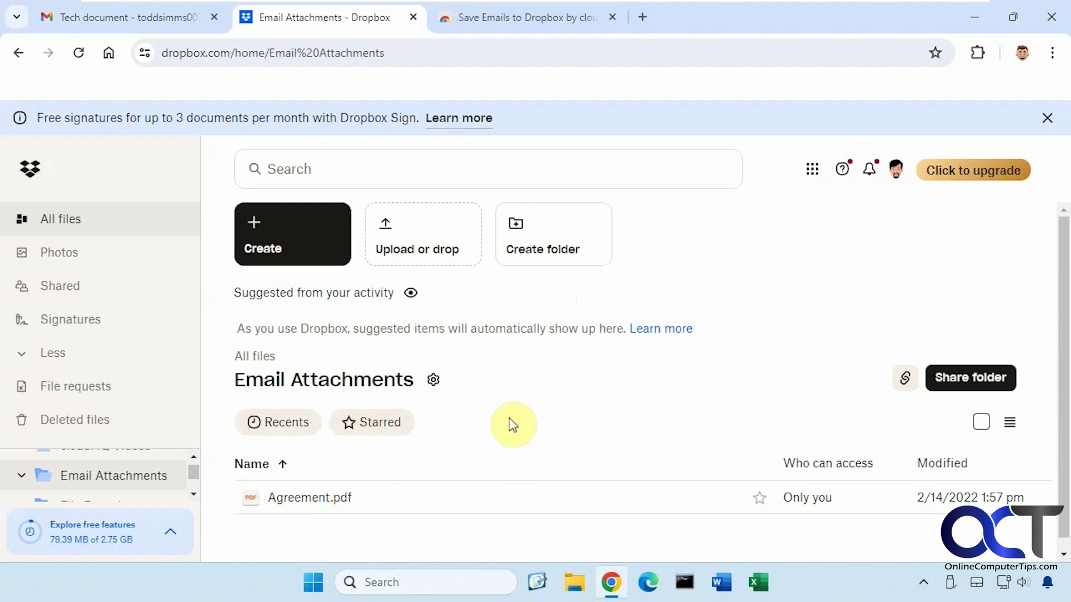
scroll(512, 426, down, 1)
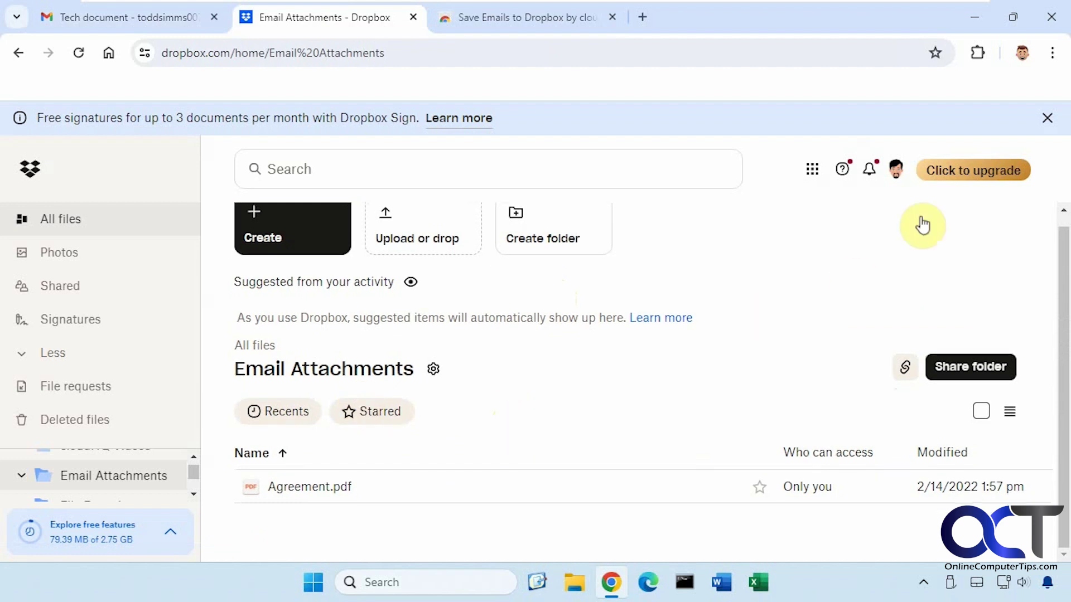
click(1047, 117)
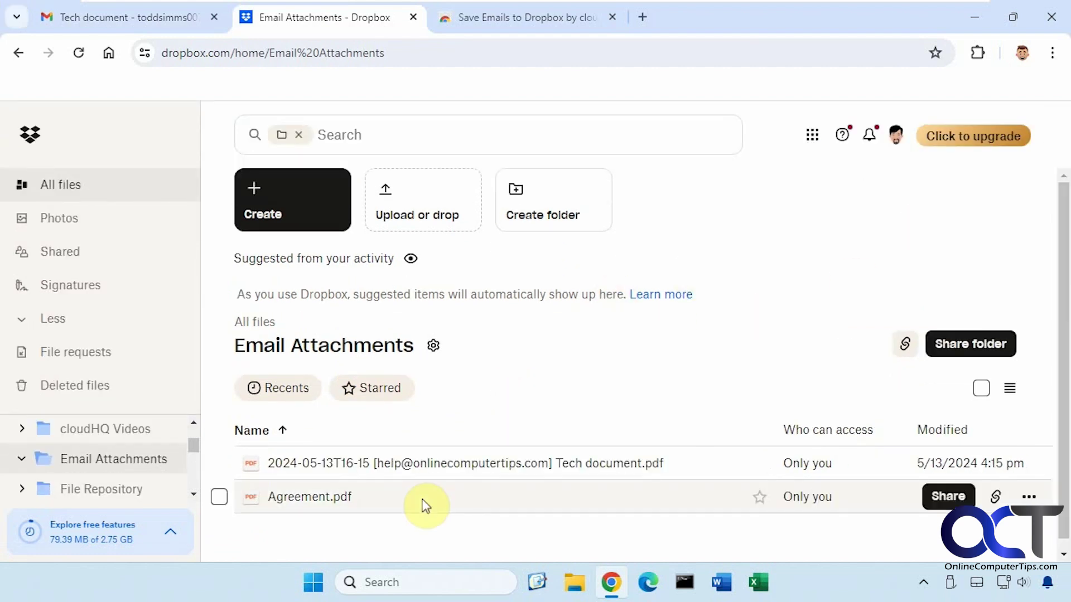
scroll(581, 392, down, 2)
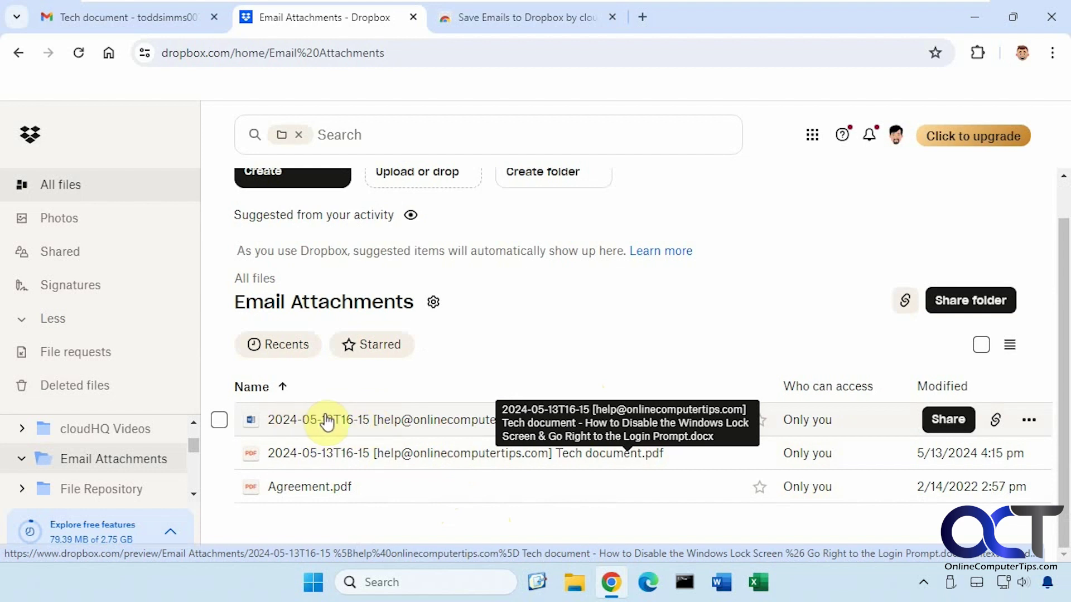
Preview the saved Tech document PDF, scroll through it, and close the preview.
click(485, 462)
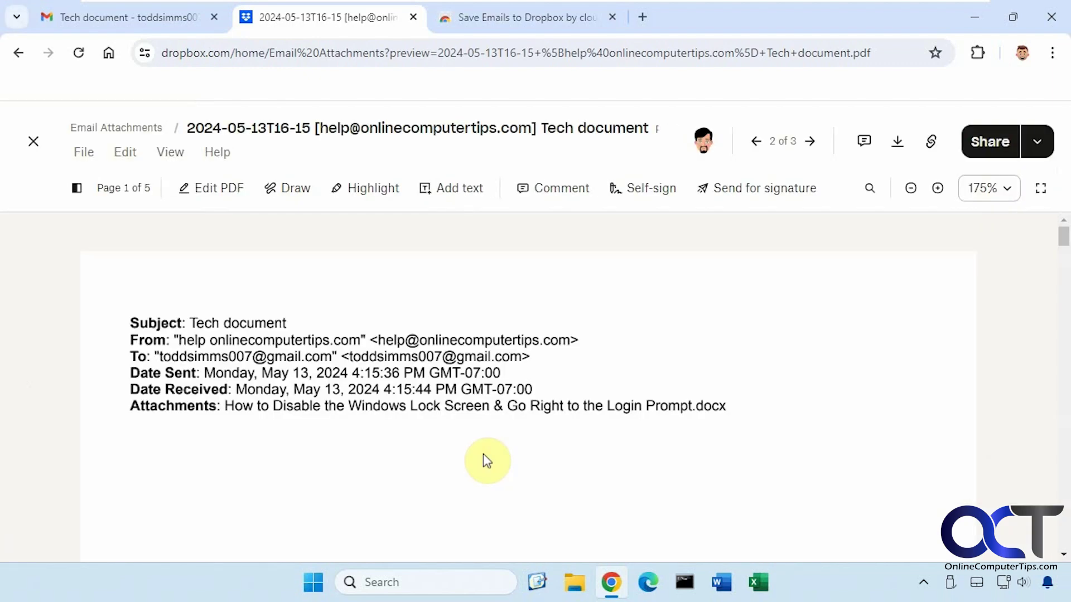
scroll(484, 457, down, 15)
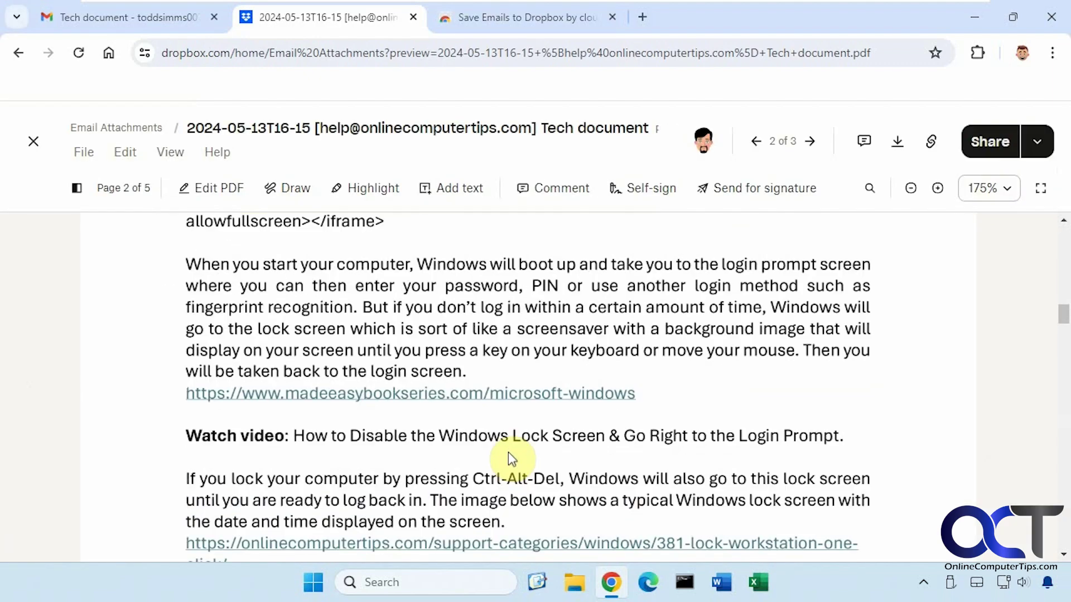
scroll(507, 452, down, 20)
scroll(484, 382, up, 10)
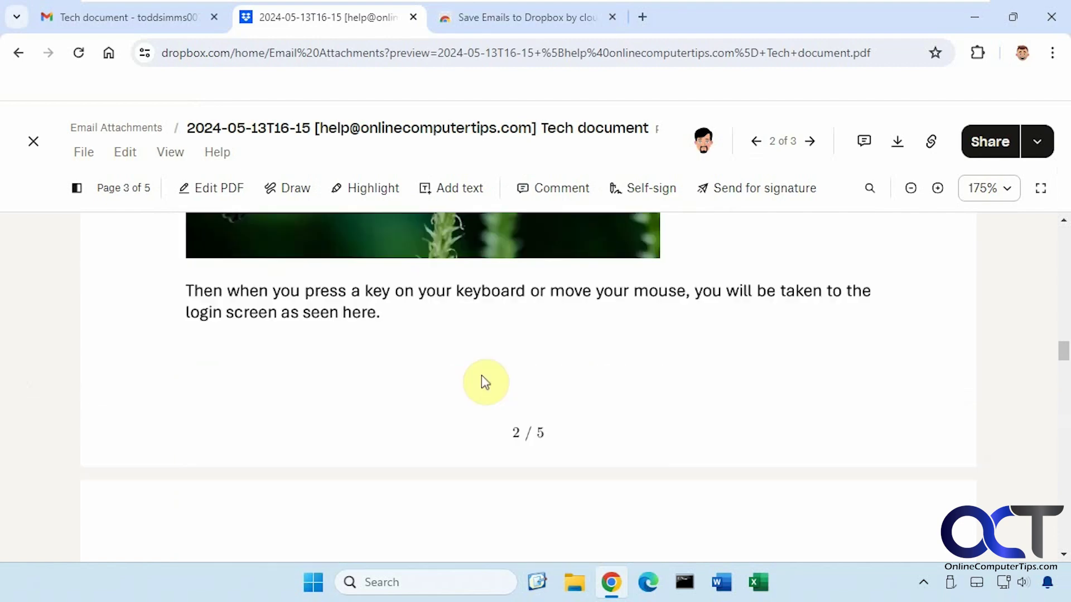
click(33, 141)
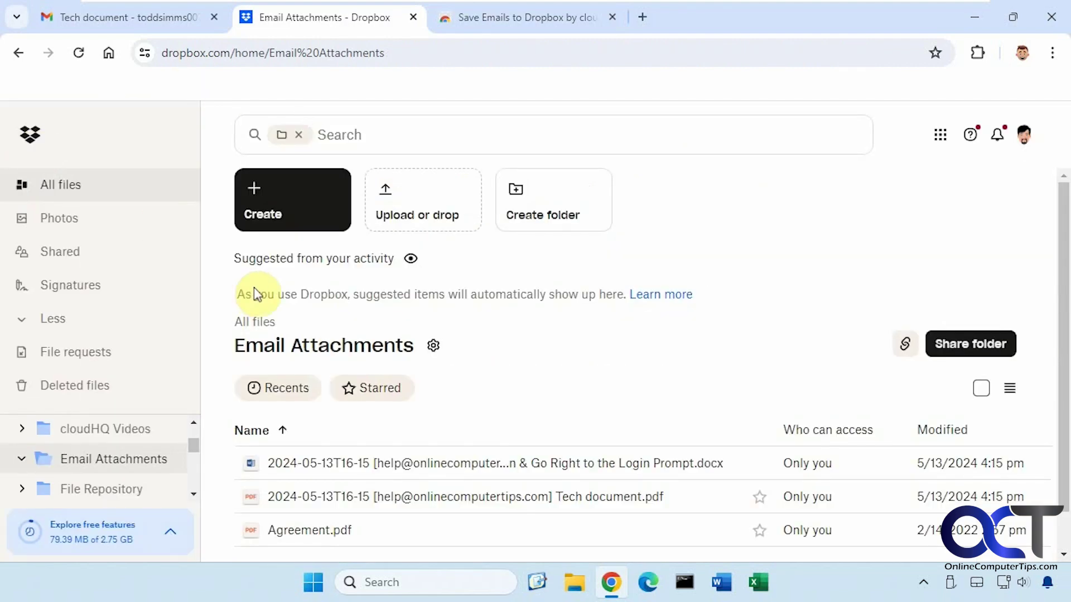
View the Save Emails to Dropbox by cloudHQ Web Store page, then return to the Tech document email.
click(477, 25)
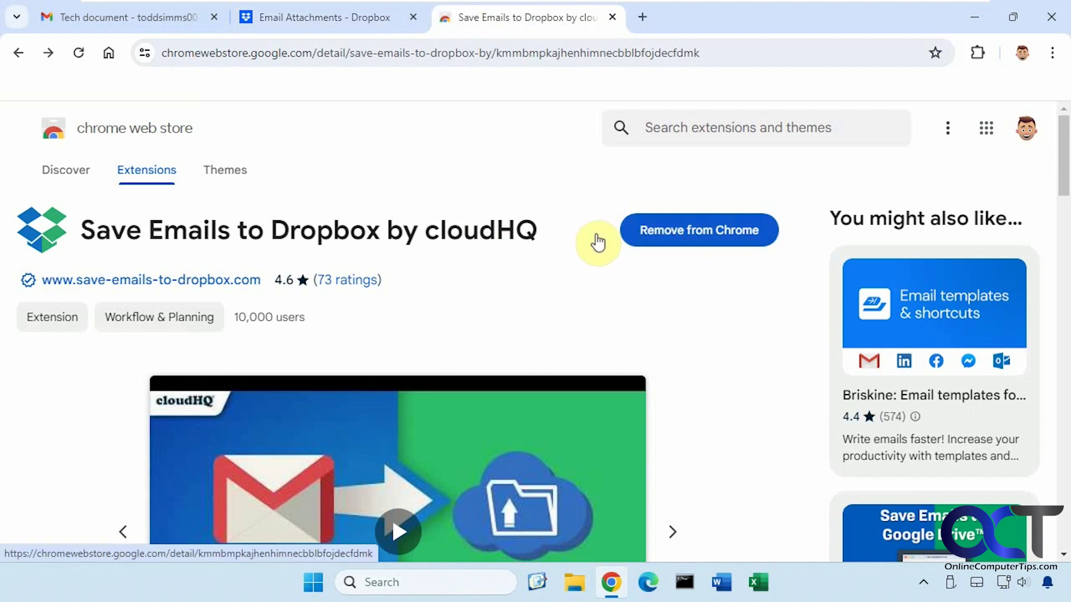
click(109, 17)
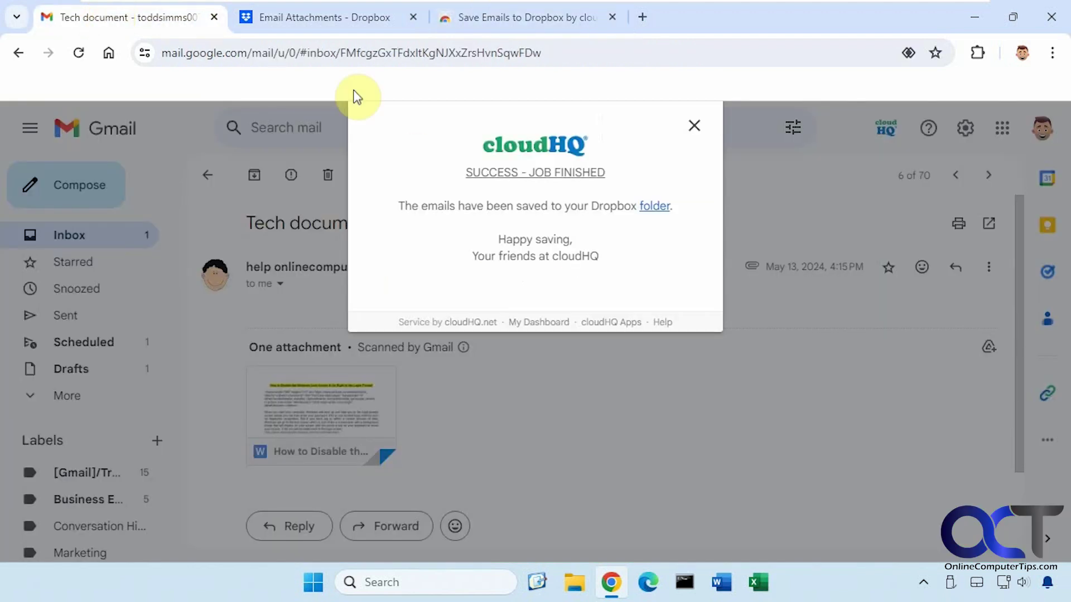
Dismiss the job-finished notice, review the Save to Dropbox dialog again, then view the Web Store page.
click(693, 126)
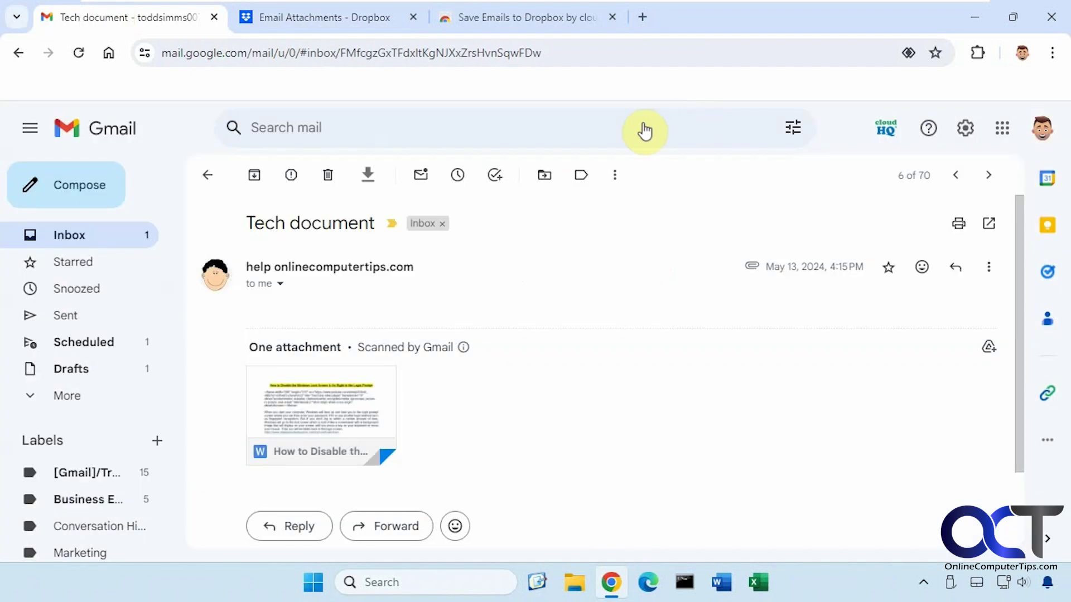
click(367, 177)
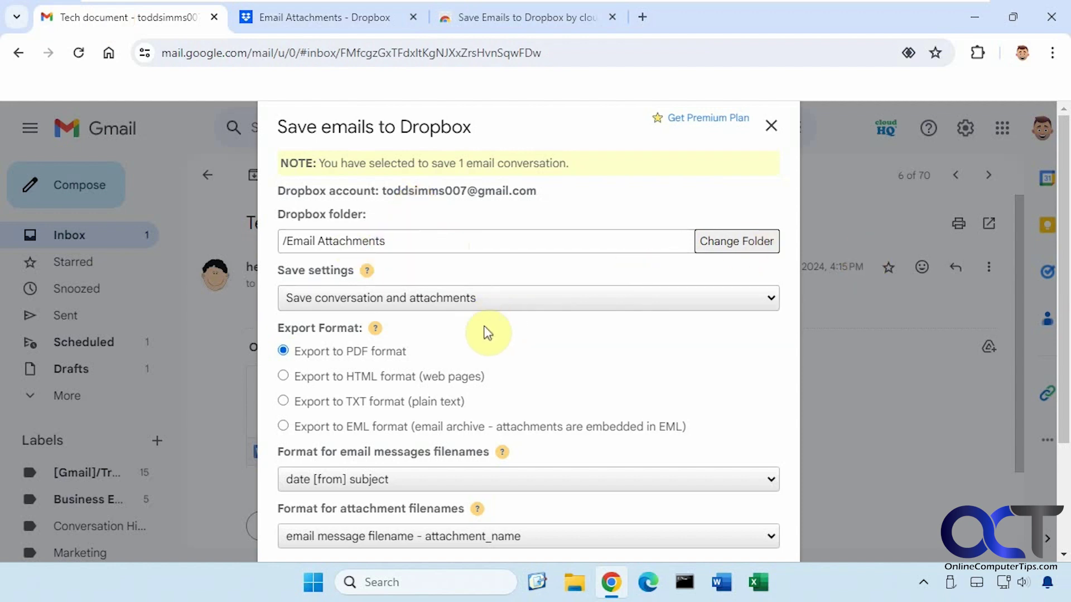
scroll(471, 351, down, 3)
scroll(708, 466, up, 3)
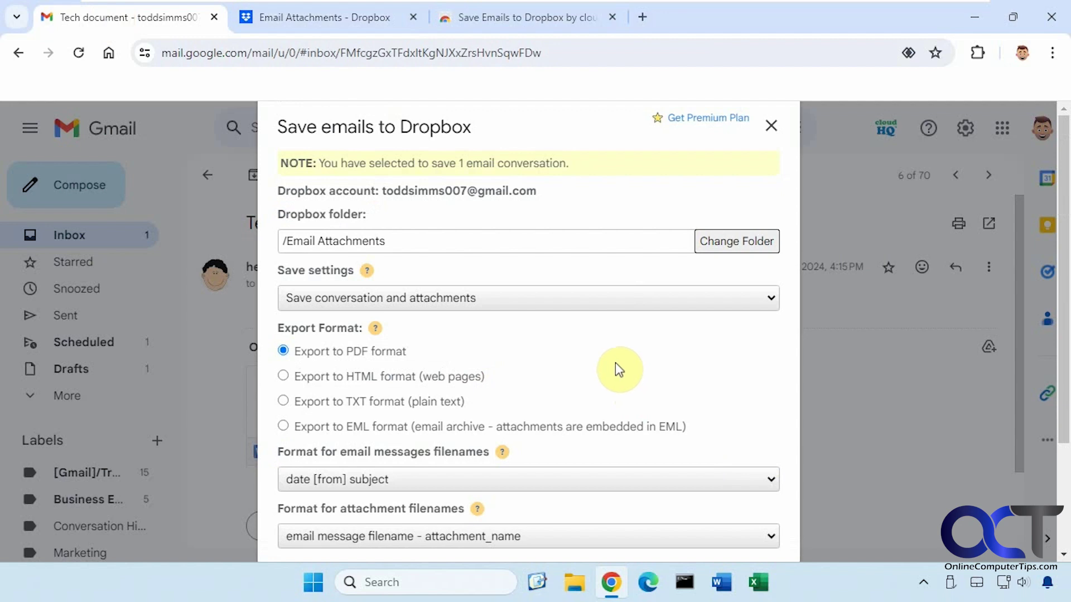
click(527, 20)
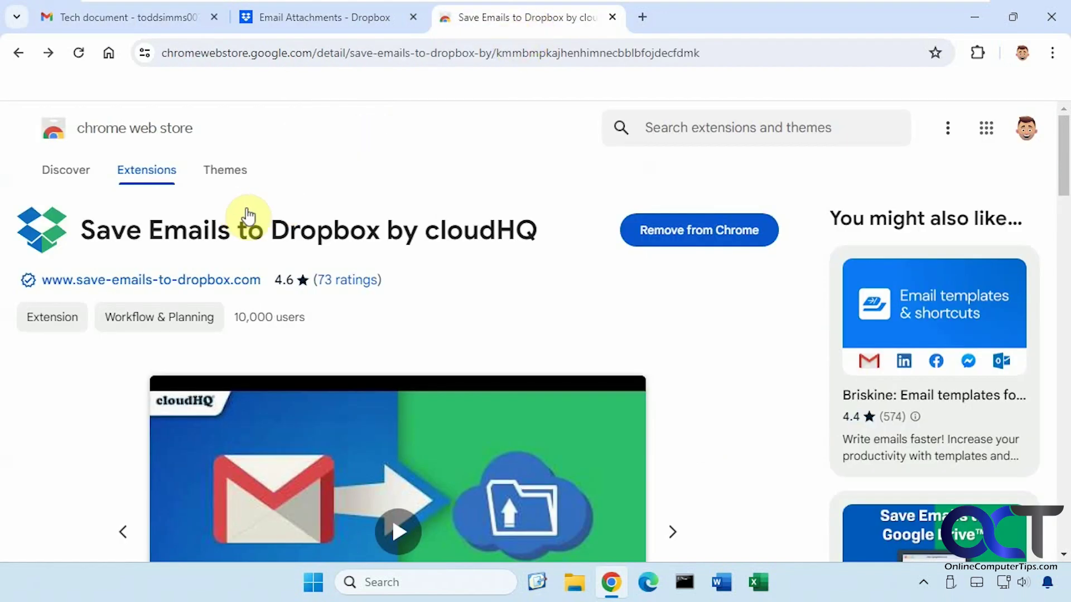